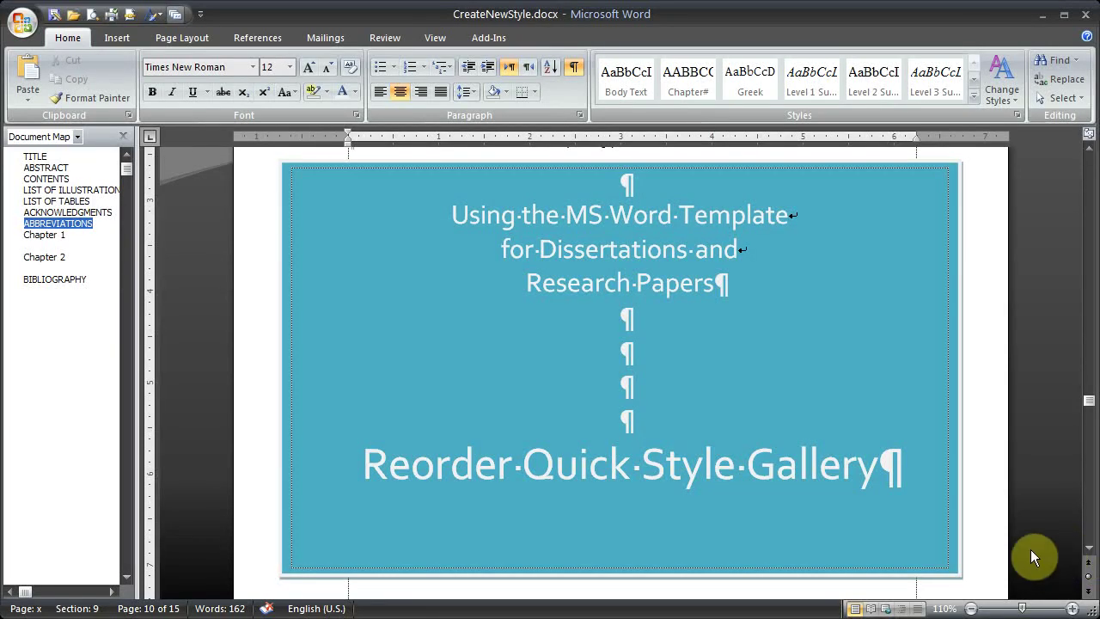
Turn off Show/Hide ¶ so the 'Reorder Quick Style Gallery' title page shows without formatting marks.
{"action": "left_click", "coordinate": [623, 91]}
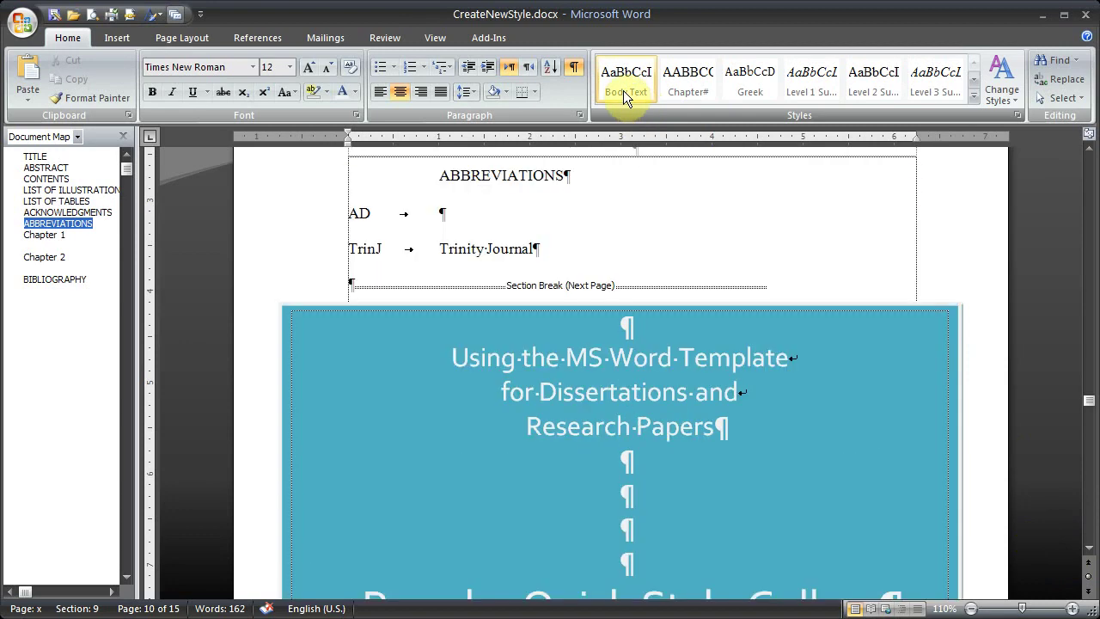
{"action": "scroll", "coordinate": [828, 203], "scroll_direction": "down", "scroll_amount": 3}
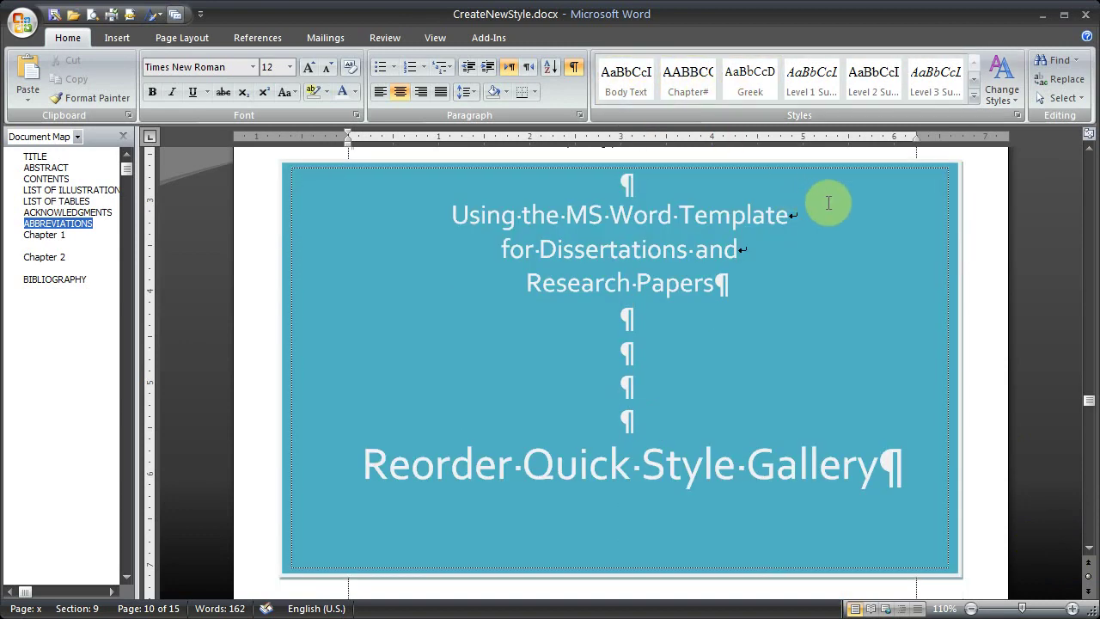
{"action": "left_click", "coordinate": [578, 67]}
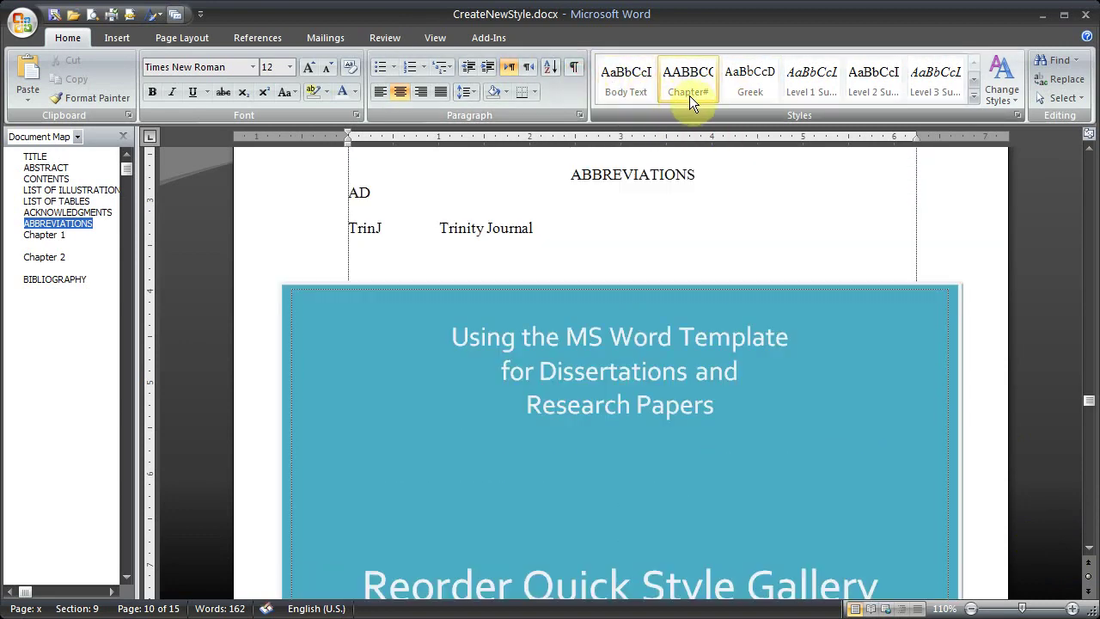
{"action": "scroll", "coordinate": [737, 214], "scroll_direction": "down", "scroll_amount": 3}
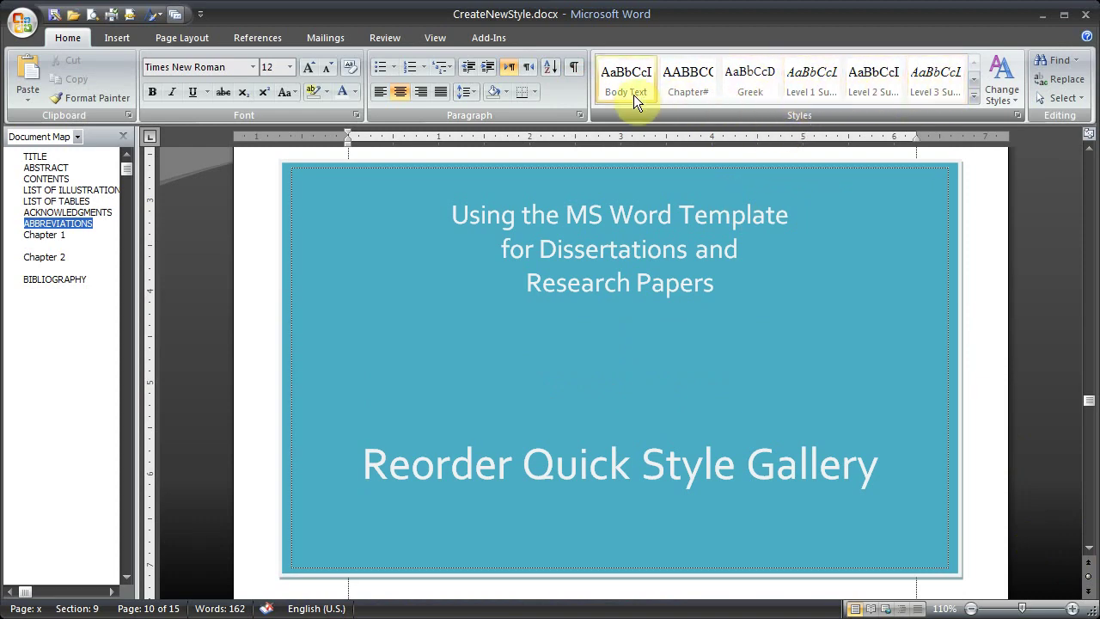
Scroll the quick style gallery to its last row: ListStart, Note, THS Copyright, Bibliography.
{"action": "left_click", "coordinate": [974, 77]}
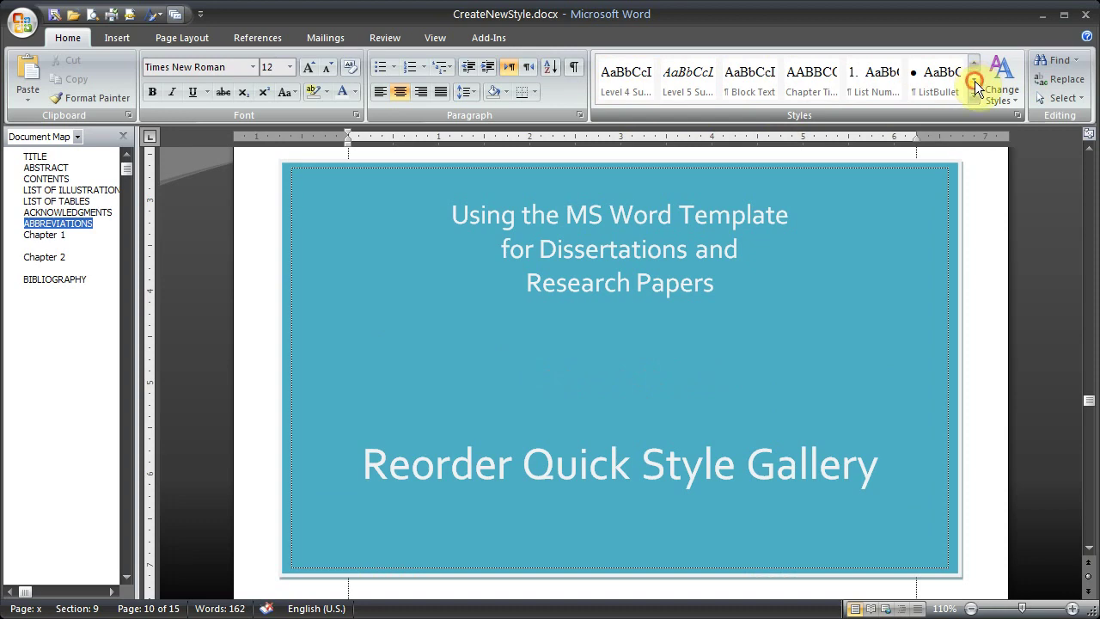
{"action": "left_click", "coordinate": [975, 81]}
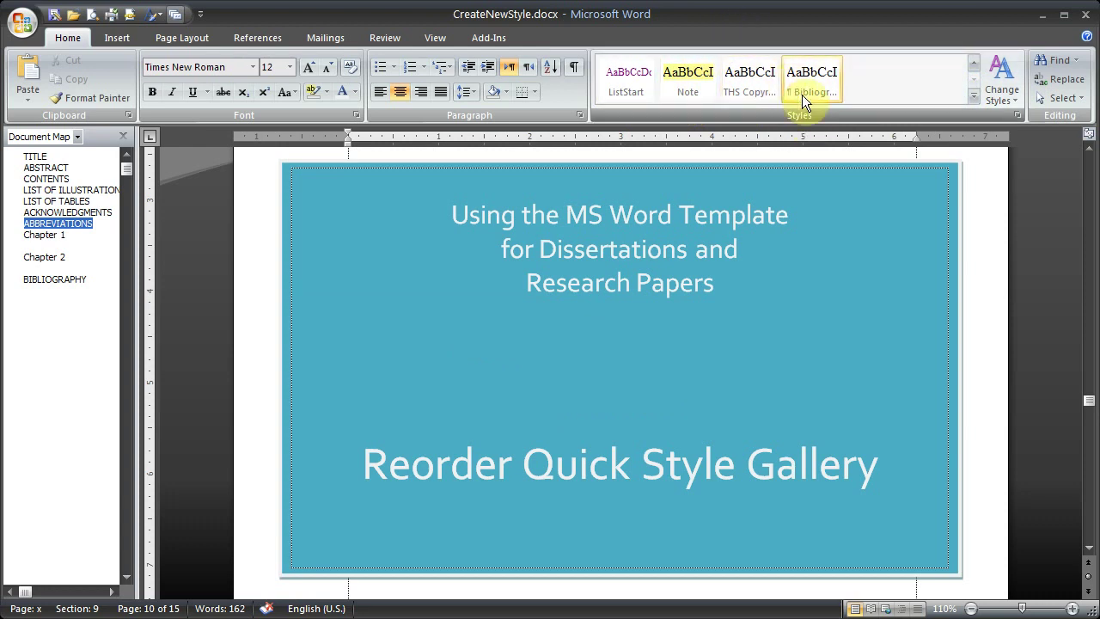
Open the Styles window listing every style from Bibliography and Block Text through the Heading levels.
{"action": "left_click", "coordinate": [1017, 115]}
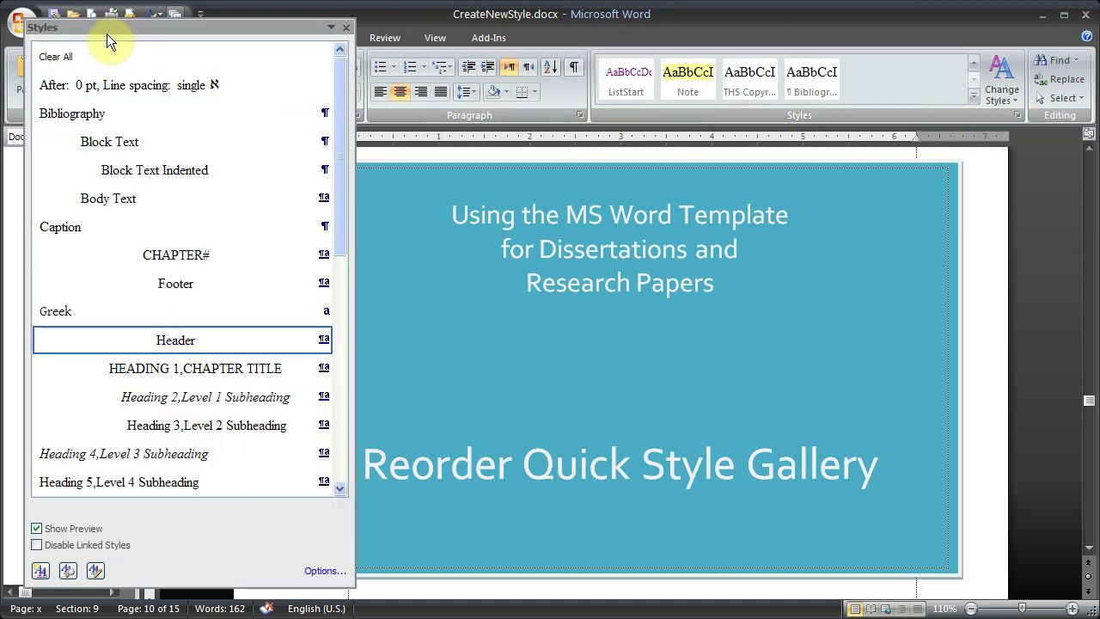
{"action": "mouse_move", "coordinate": [100, 86]}
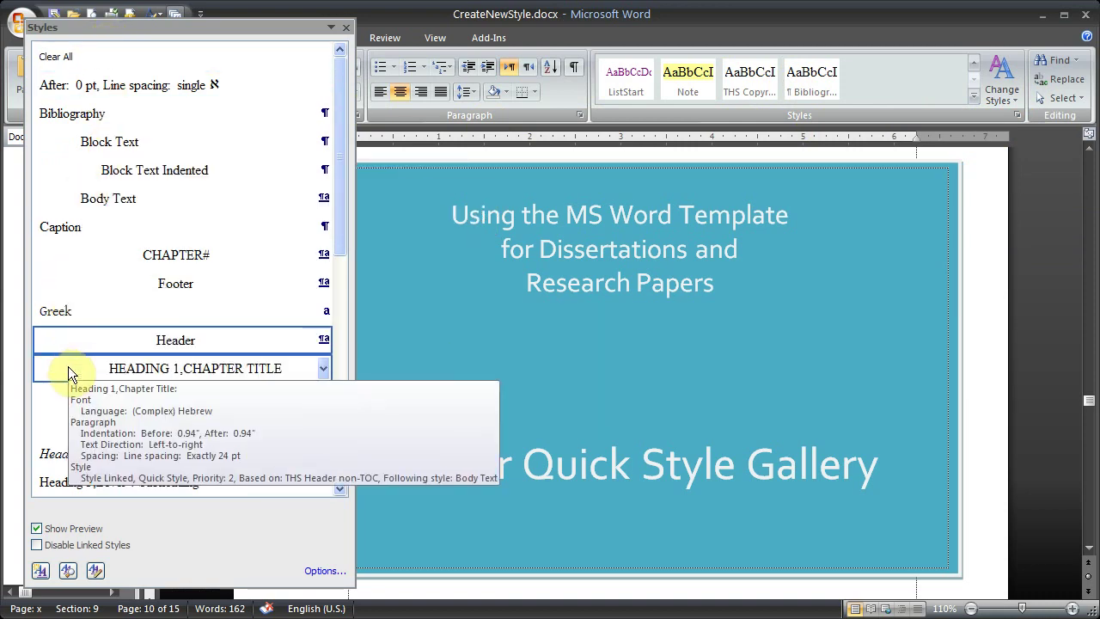
Open Manage Styles on the Recommend tab, showing priorities such as Bibliography 5 and Body Text 1.
{"action": "left_click", "coordinate": [95, 573]}
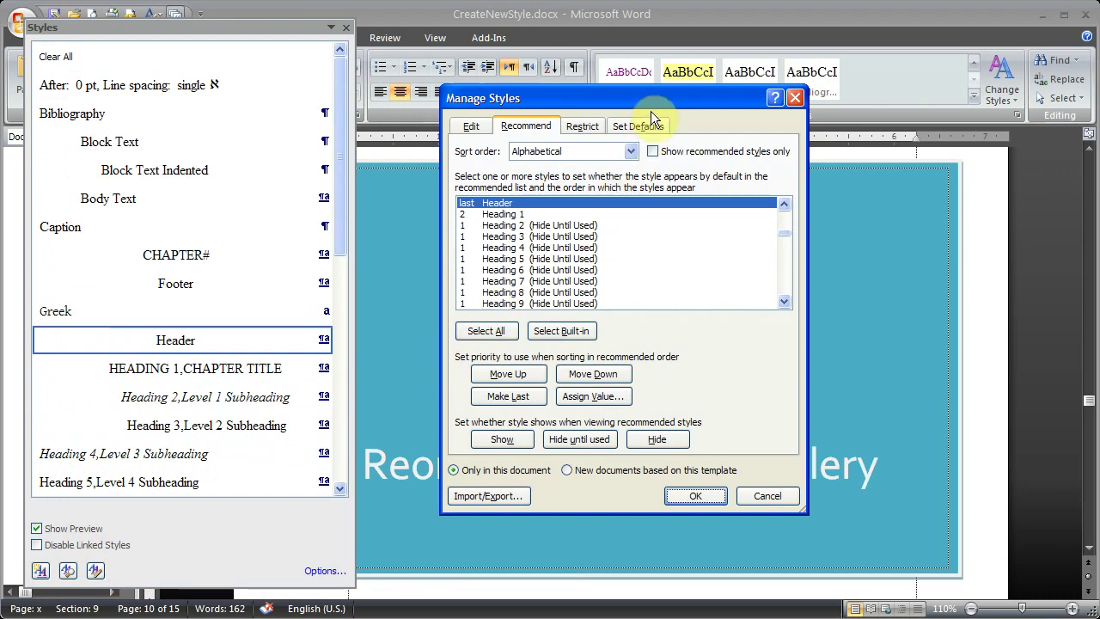
{"action": "left_click_drag", "start_coordinate": [651, 100], "coordinate": [651, 82]}
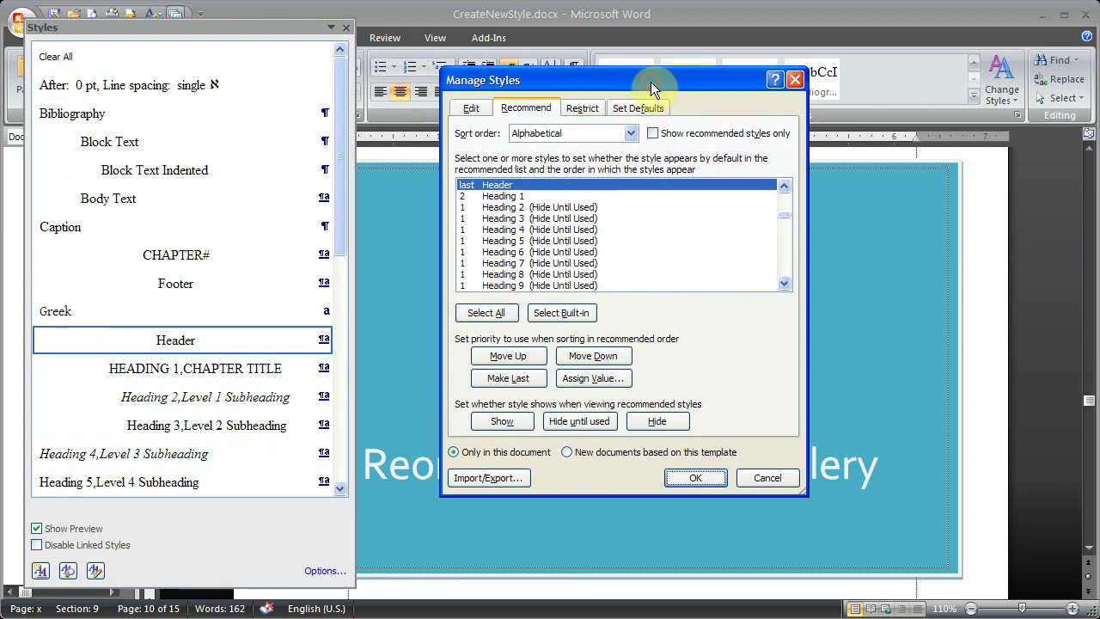
{"action": "left_click", "coordinate": [467, 108]}
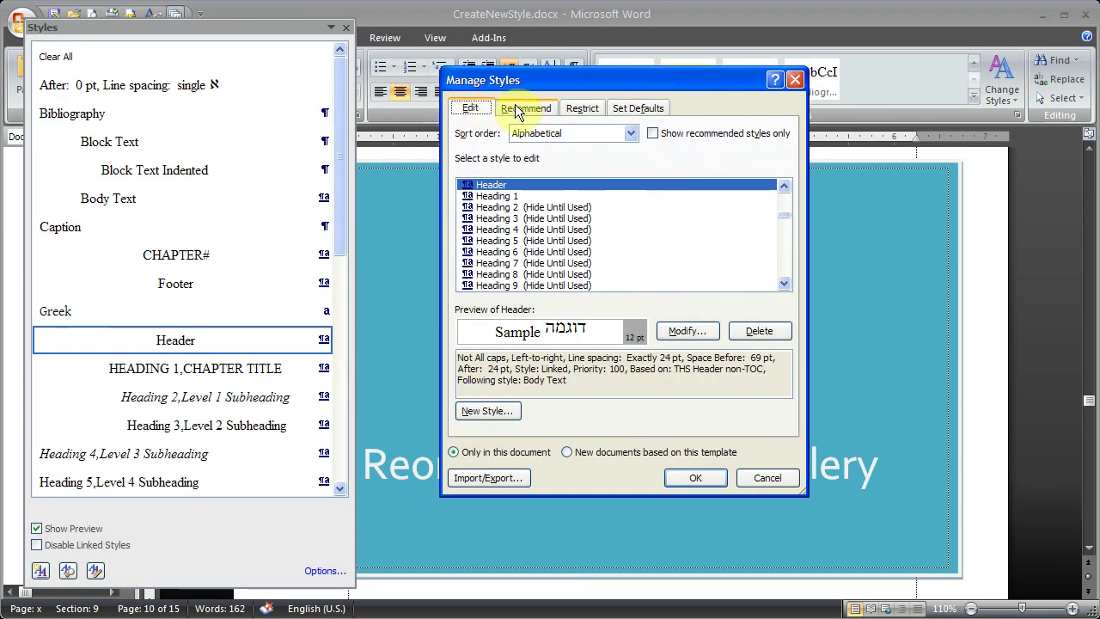
{"action": "left_click", "coordinate": [518, 110]}
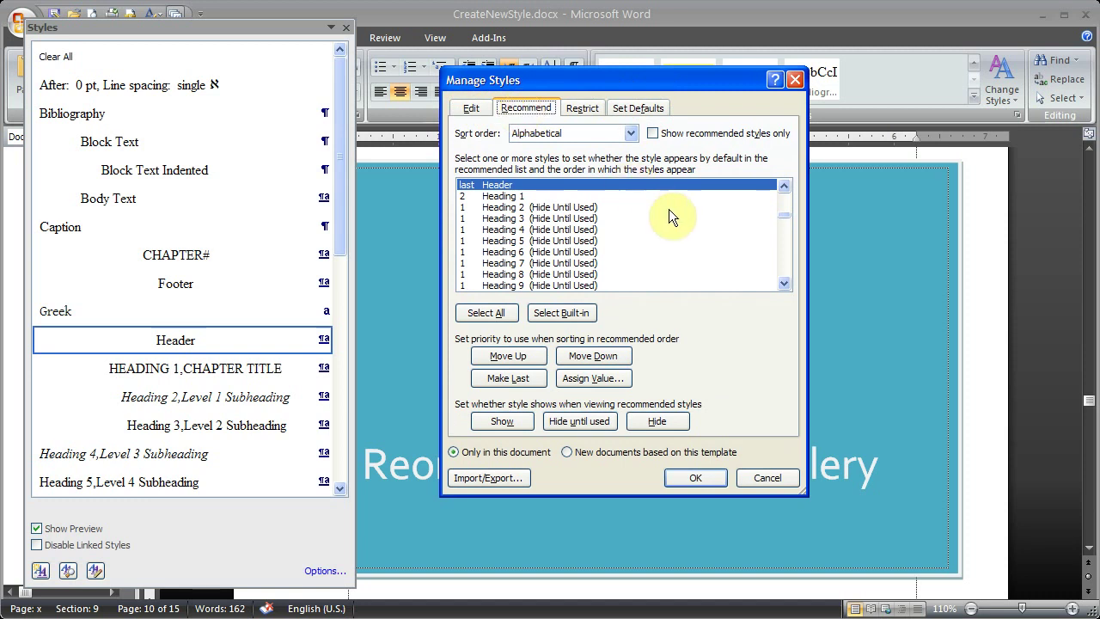
{"action": "left_click_drag", "start_coordinate": [787, 217], "coordinate": [787, 193]}
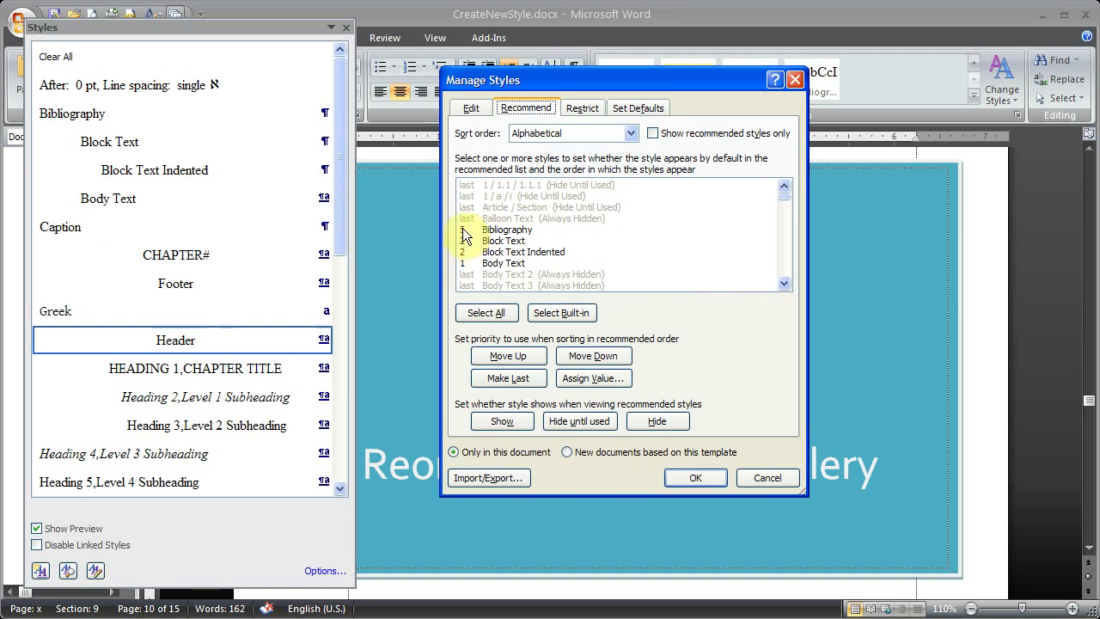
Set the Recommend list's sort order to As Recommended and scroll back to its top.
{"action": "left_click", "coordinate": [525, 136]}
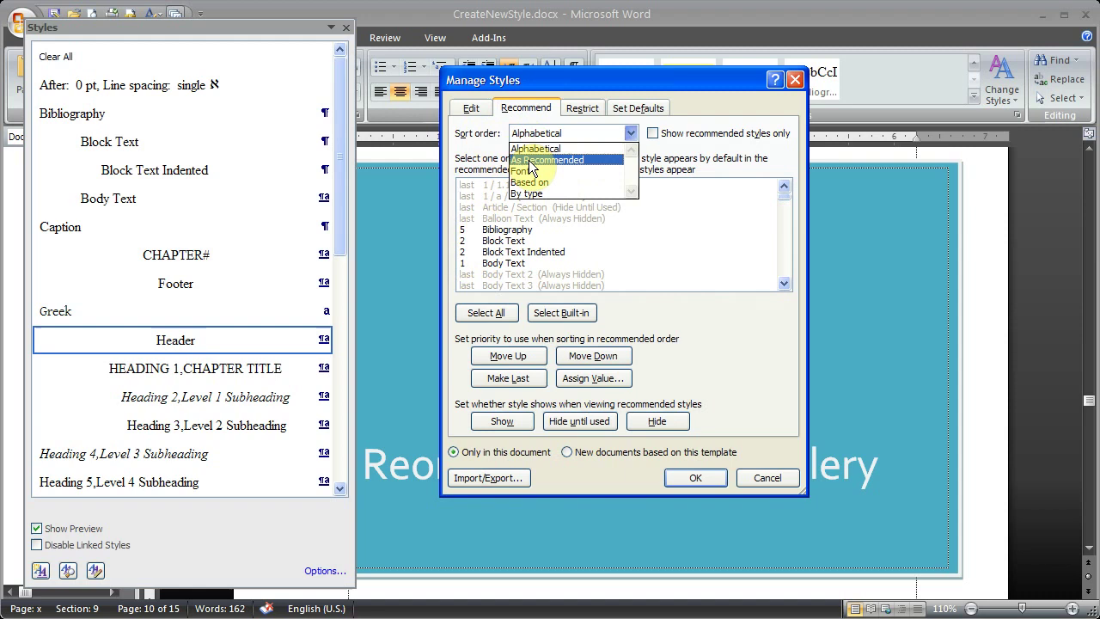
{"action": "left_click", "coordinate": [529, 161]}
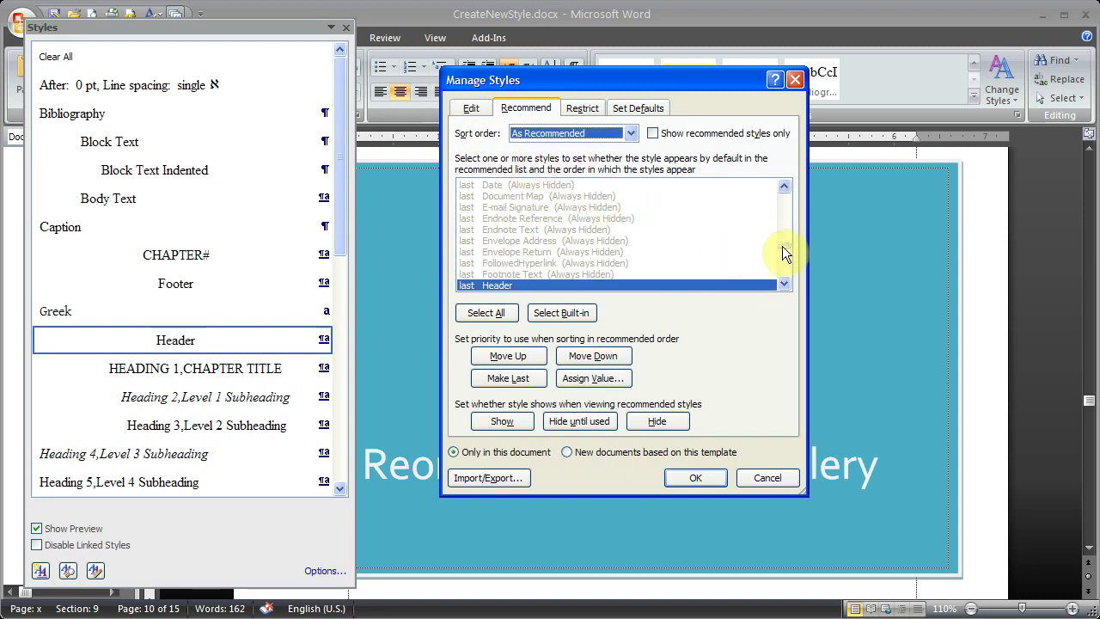
{"action": "left_click_drag", "start_coordinate": [783, 246], "coordinate": [786, 191]}
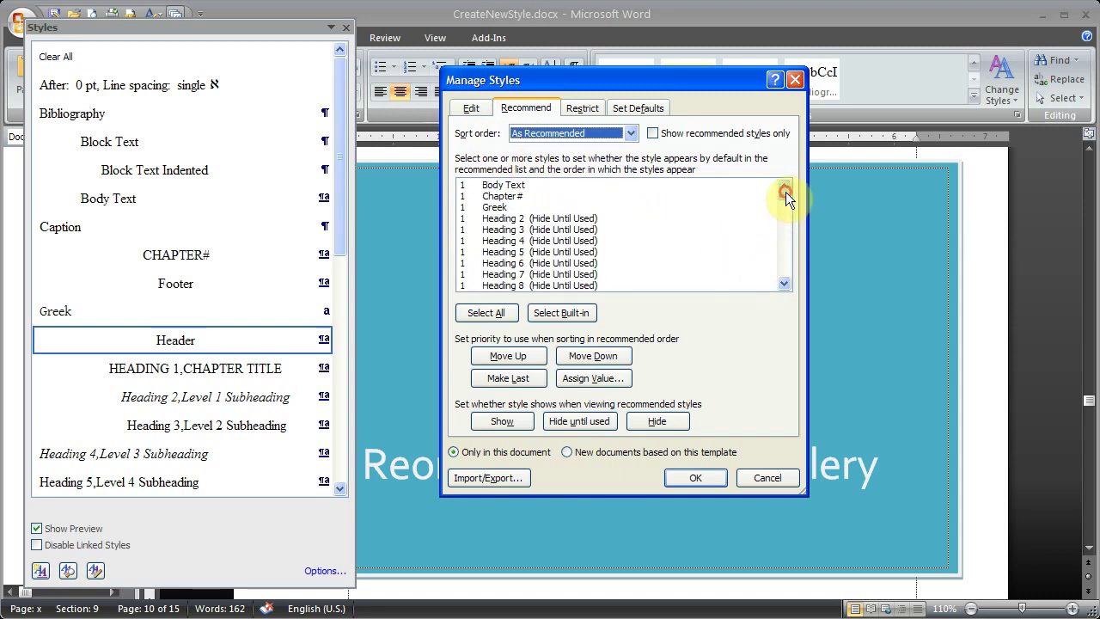
Move Heading 2 through Heading 9 down to priority 2, then select the Note style.
{"action": "left_click", "coordinate": [492, 220]}
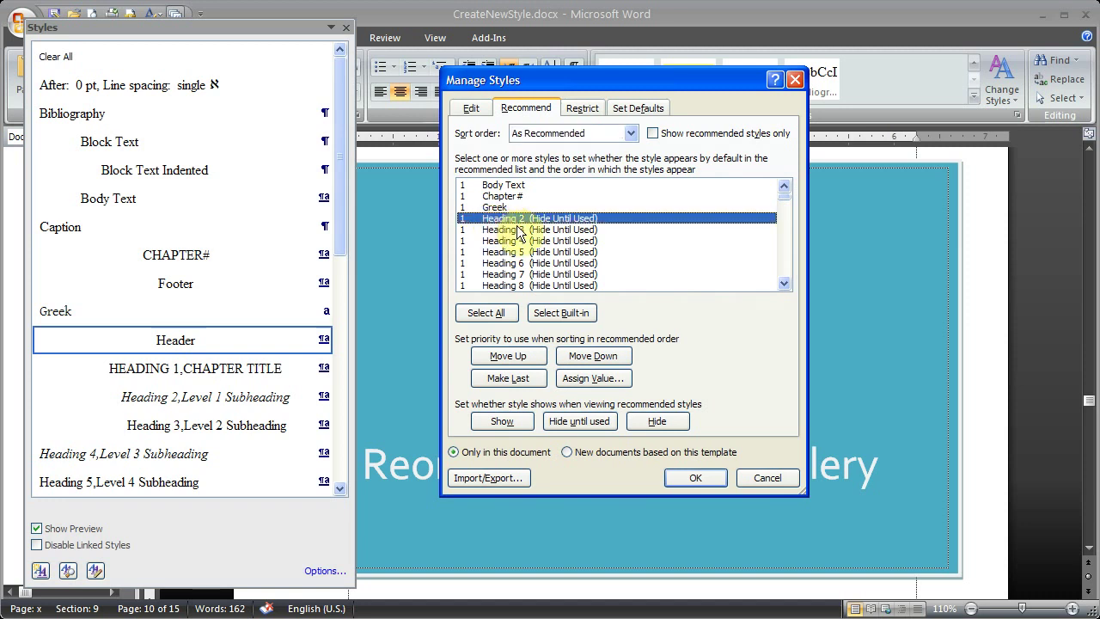
{"action": "left_click", "coordinate": [784, 283]}
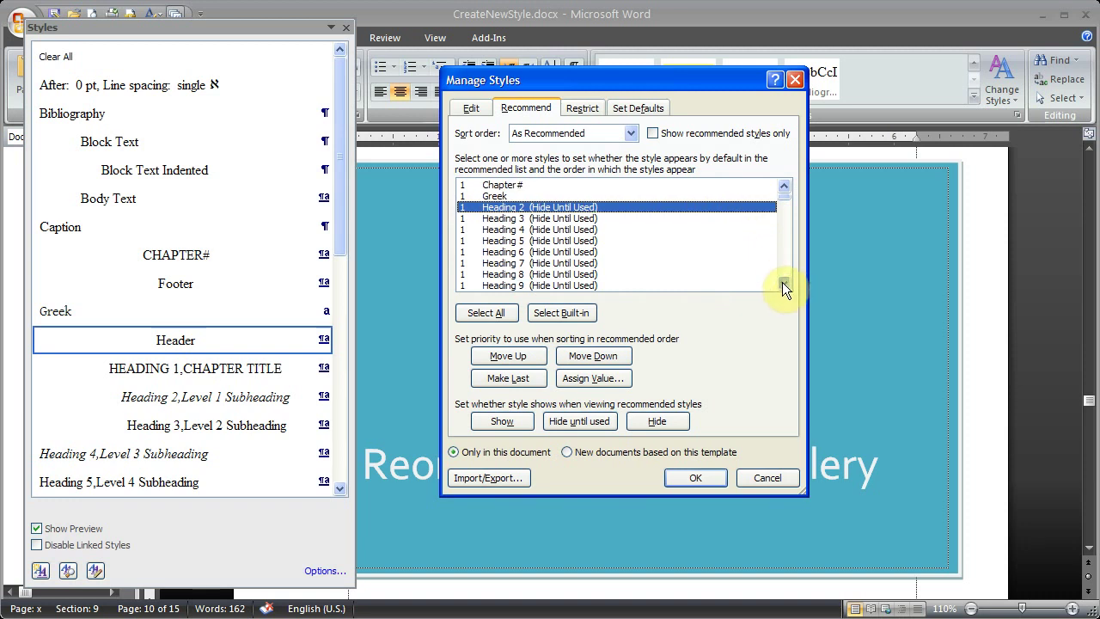
{"action": "left_click", "coordinate": [784, 283]}
{"action": "left_click", "coordinate": [784, 283]}
{"action": "left_click", "coordinate": [537, 263], "text": "shift"}
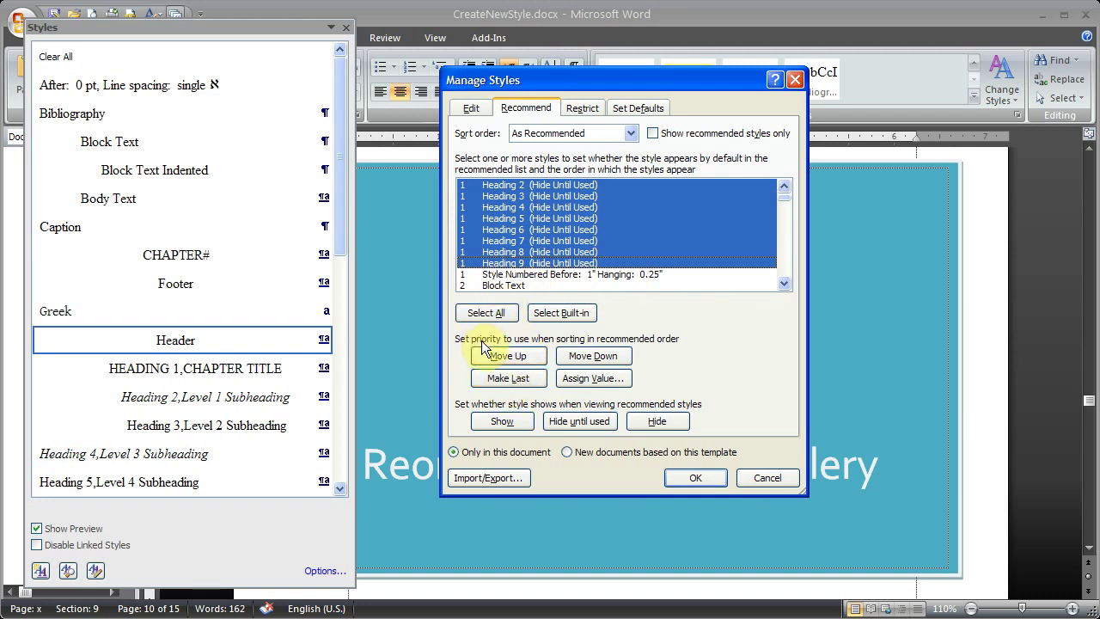
{"action": "left_click", "coordinate": [617, 359]}
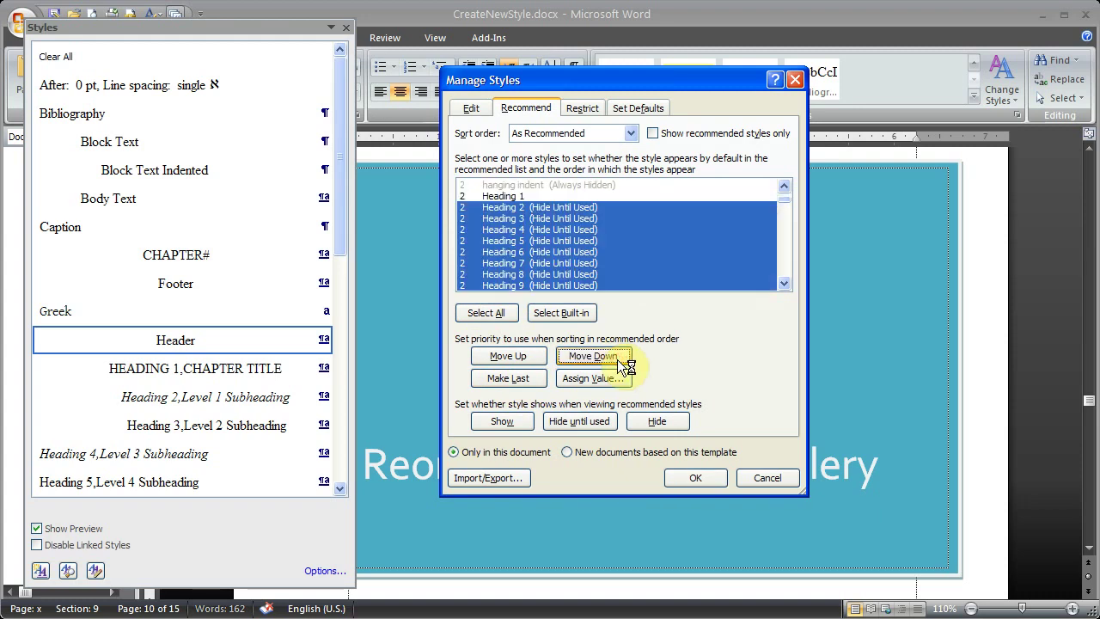
{"action": "left_click", "coordinate": [785, 270]}
{"action": "left_click", "coordinate": [507, 230]}
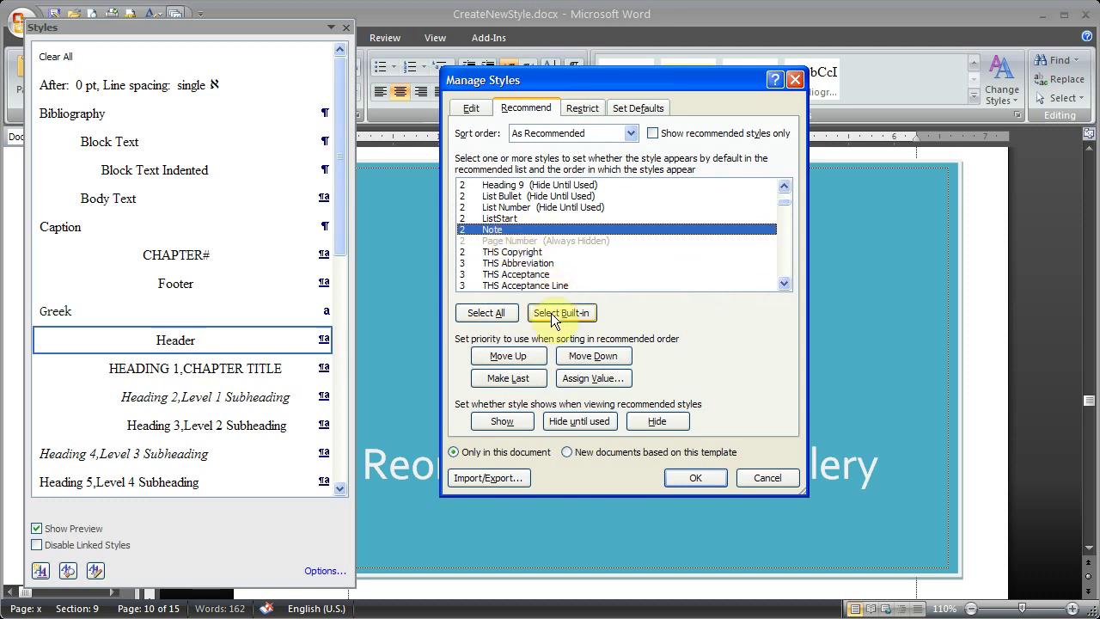
Raise Note to priority 1, apply the priorities to new documents based on this template, and confirm.
{"action": "left_click", "coordinate": [518, 356]}
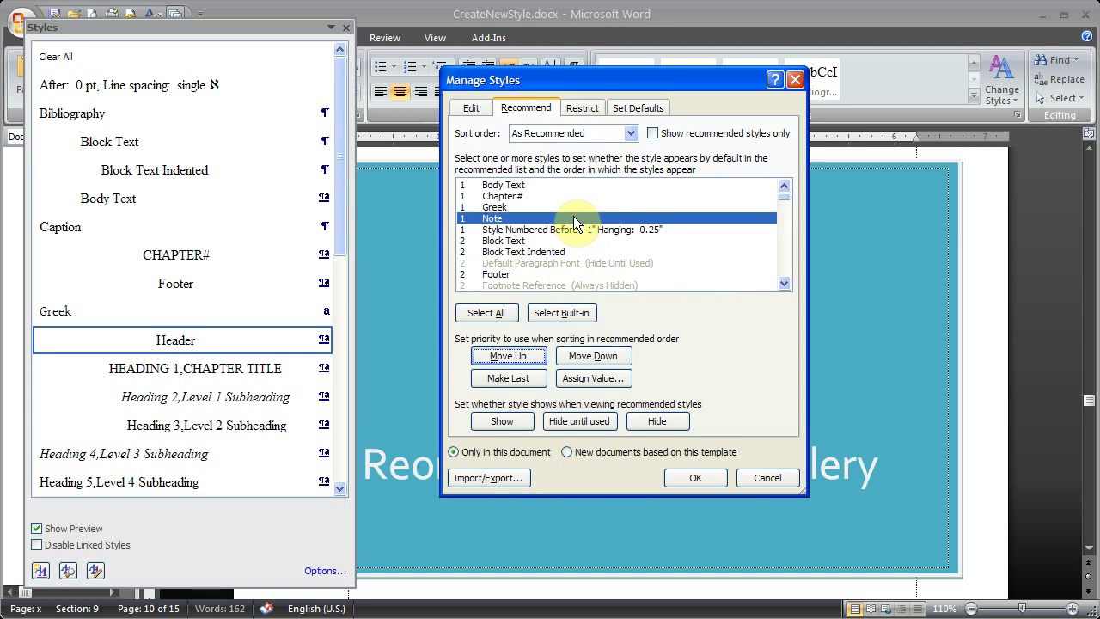
{"action": "left_click", "coordinate": [568, 452]}
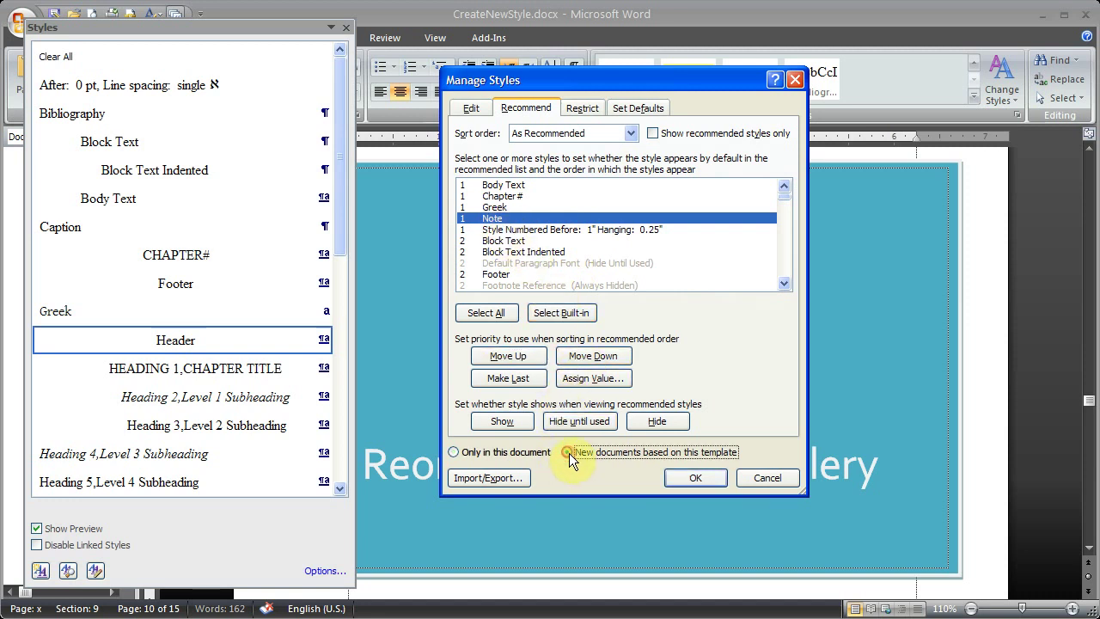
{"action": "left_click", "coordinate": [693, 479]}
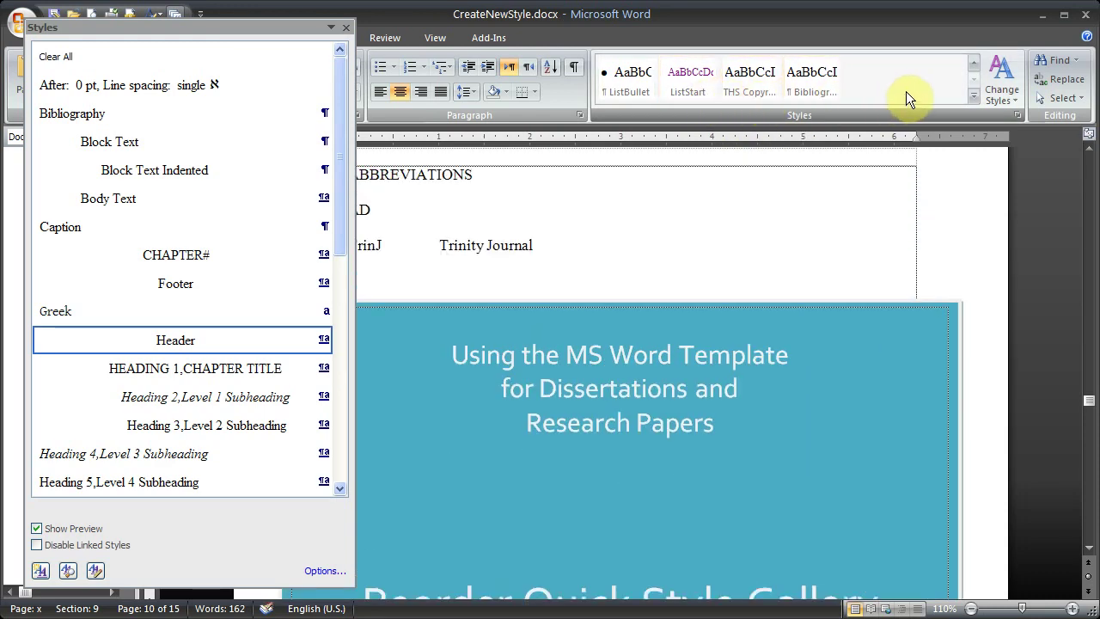
Scroll the gallery back to its first row, apply the Note style, and close the Styles window.
{"action": "left_click", "coordinate": [977, 62]}
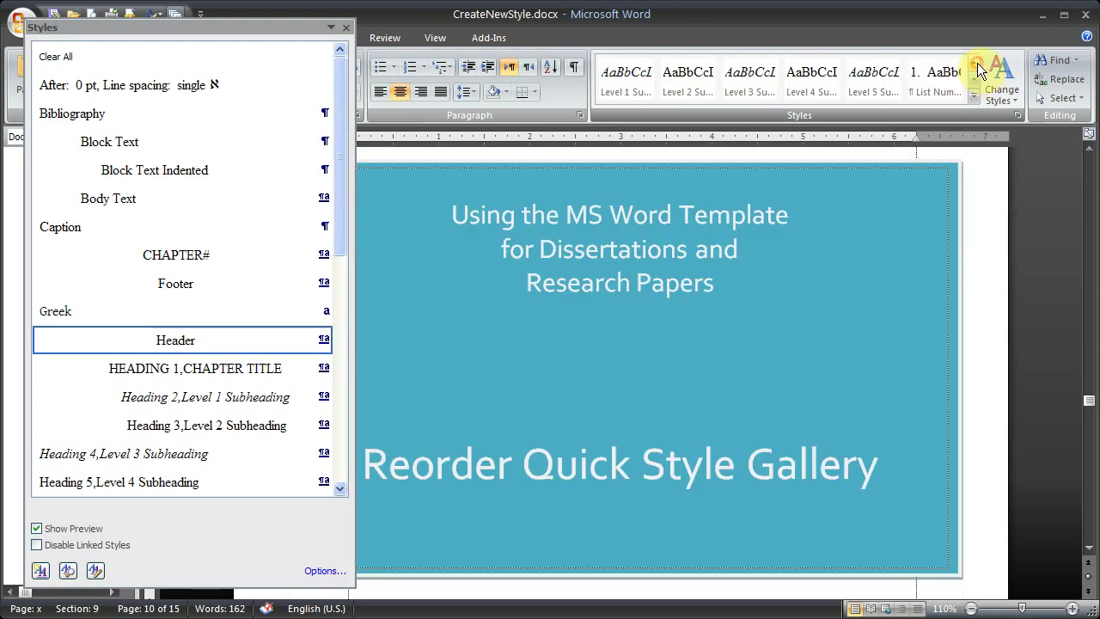
{"action": "left_click", "coordinate": [978, 63]}
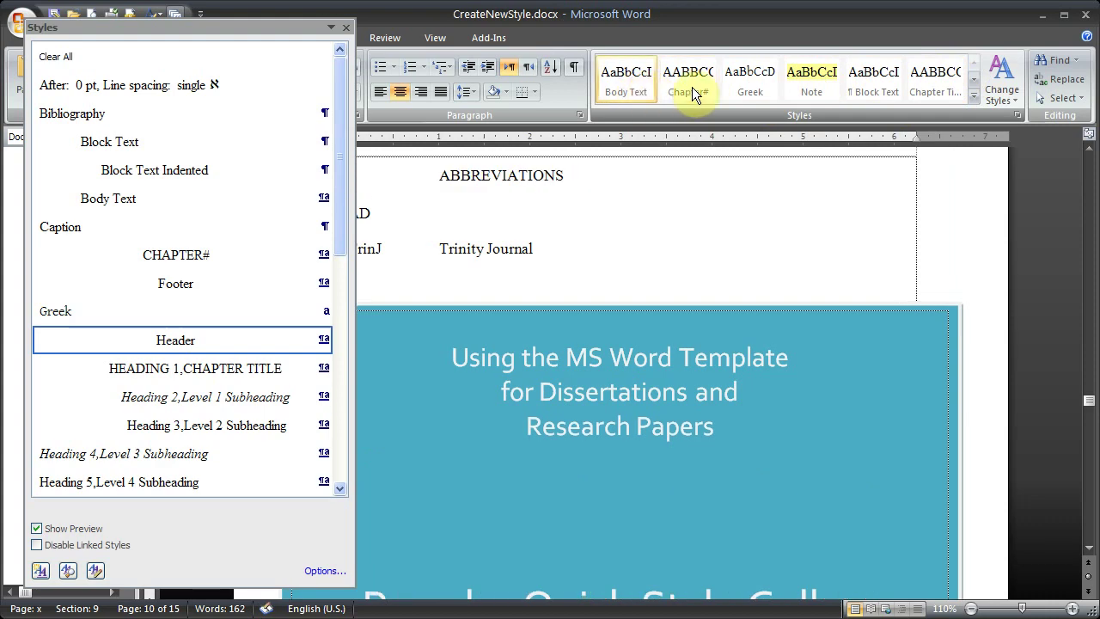
{"action": "left_click", "coordinate": [810, 84]}
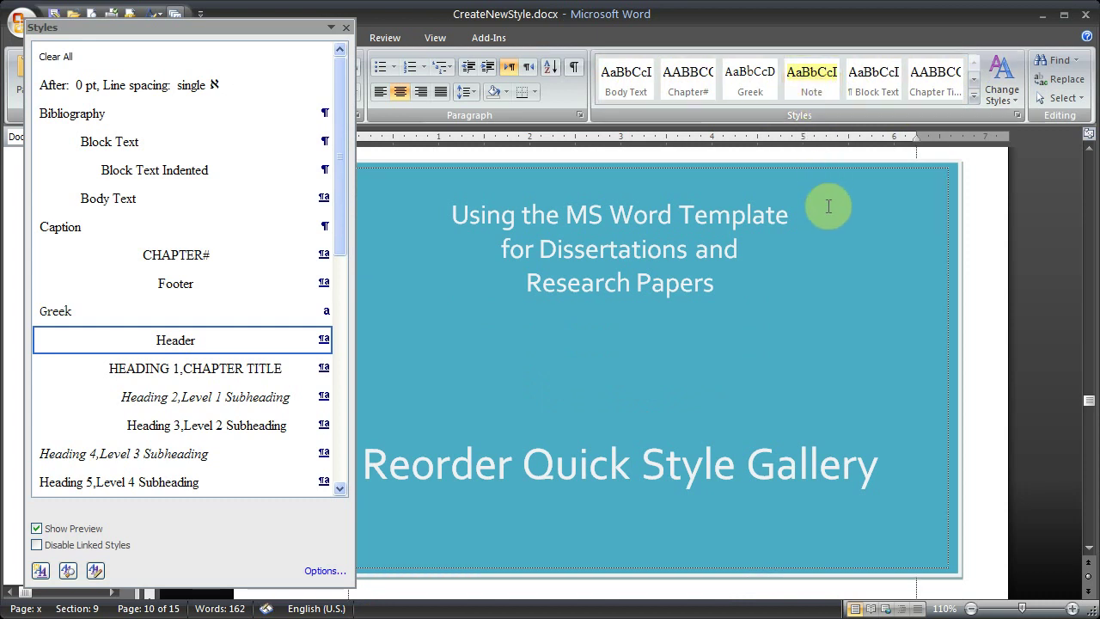
{"action": "left_click", "coordinate": [345, 33]}
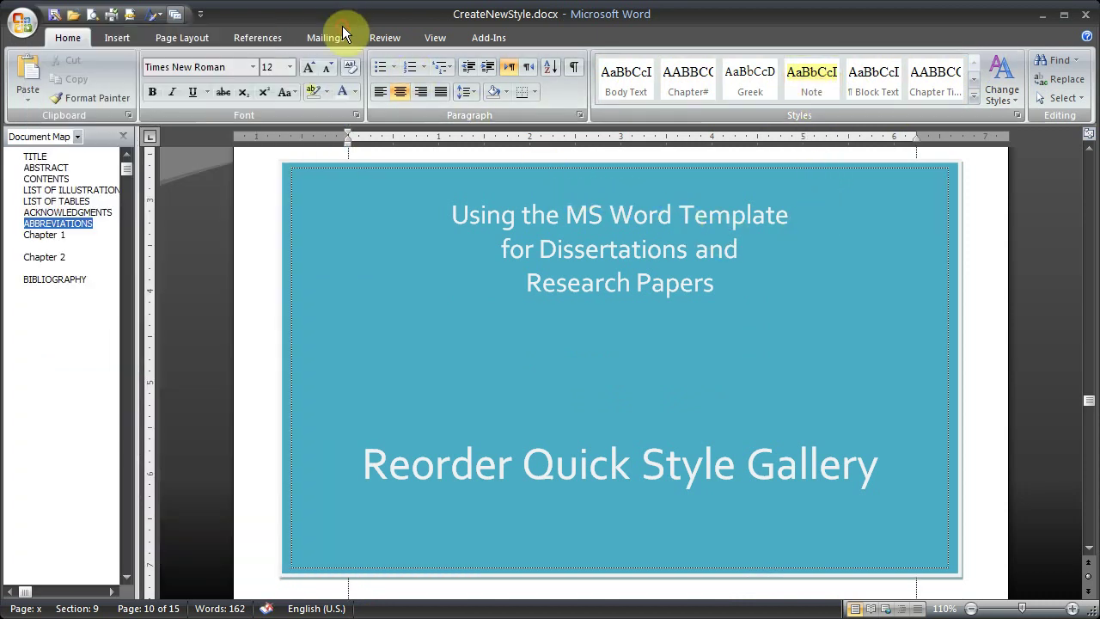